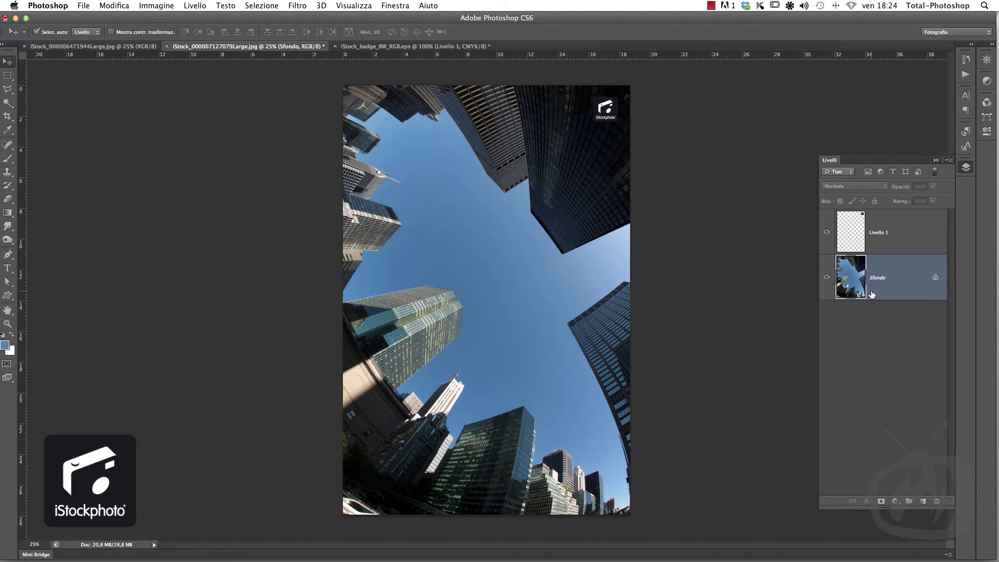
- Duplicate the Sfondo layer and head to Immagine > Regolazioni for Sostituisci colore
key("ctrl+j")
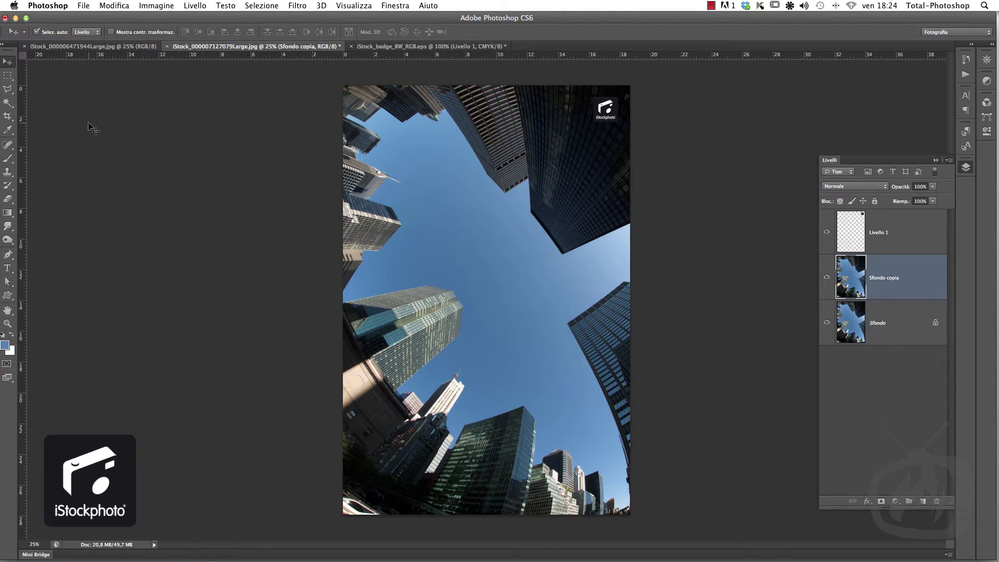
left_click(159, 5)
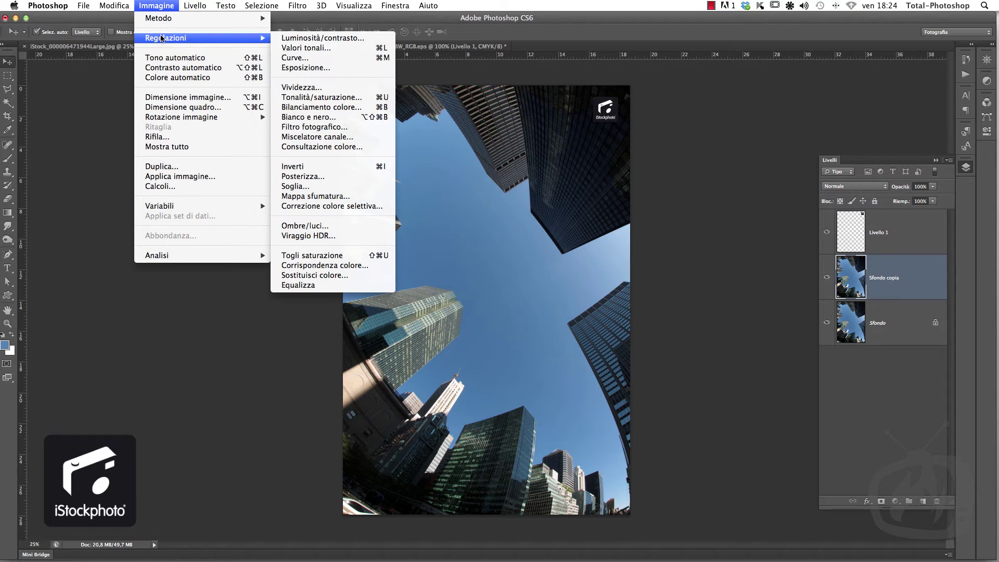
mouse_move(165, 37)
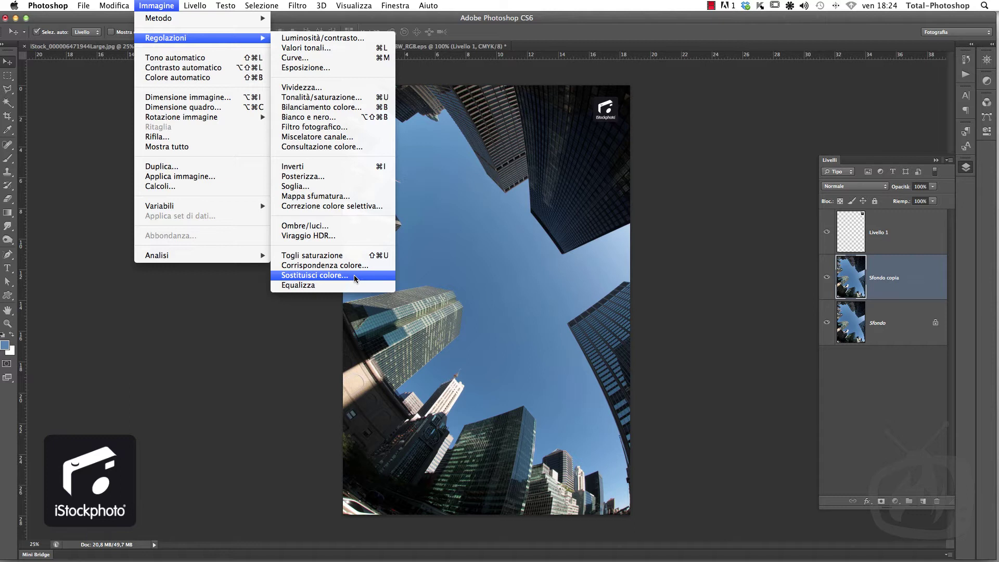
left_click(909, 280)
left_click(895, 501)
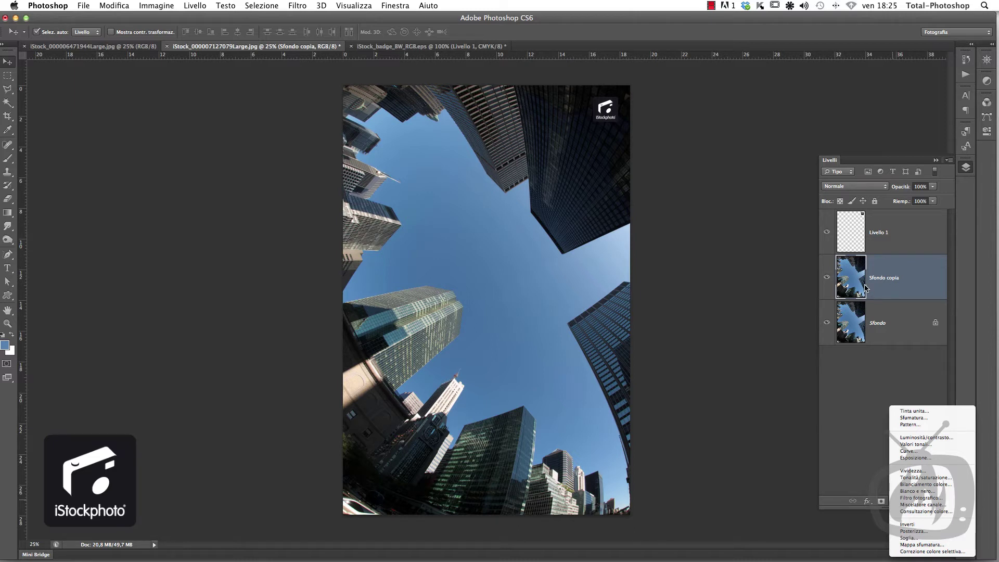
left_click(869, 281)
left_click(156, 5)
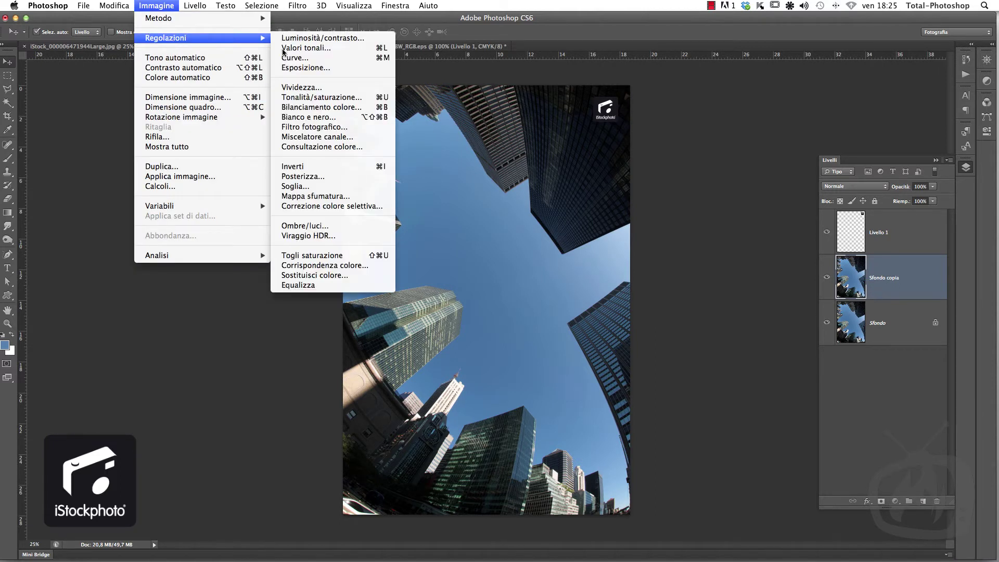
- Open Sostituisci colore, nudge the dialog up, and compare the Immagine and Selezione previews
left_click(307, 274)
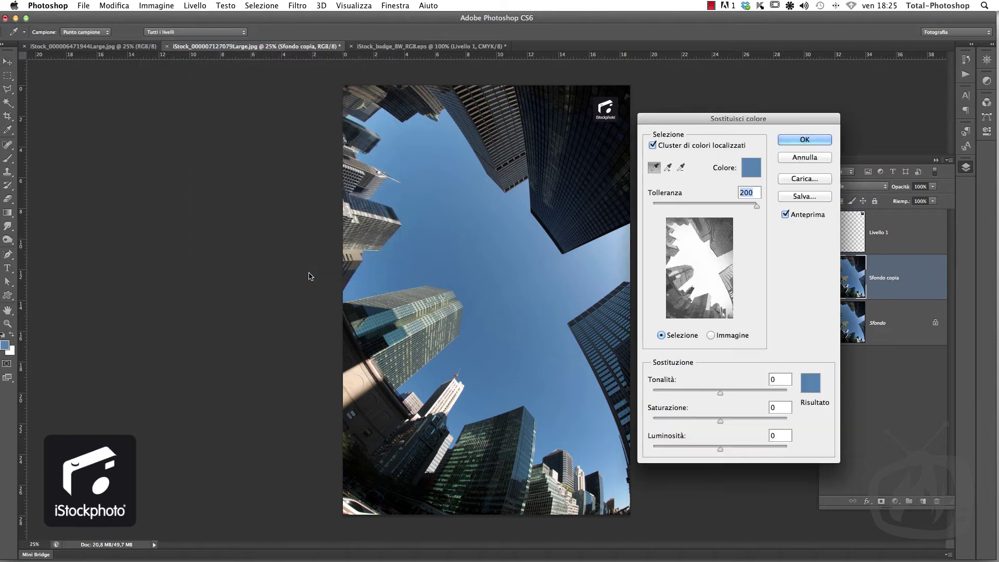
left_click_drag(689, 120, 690, 109)
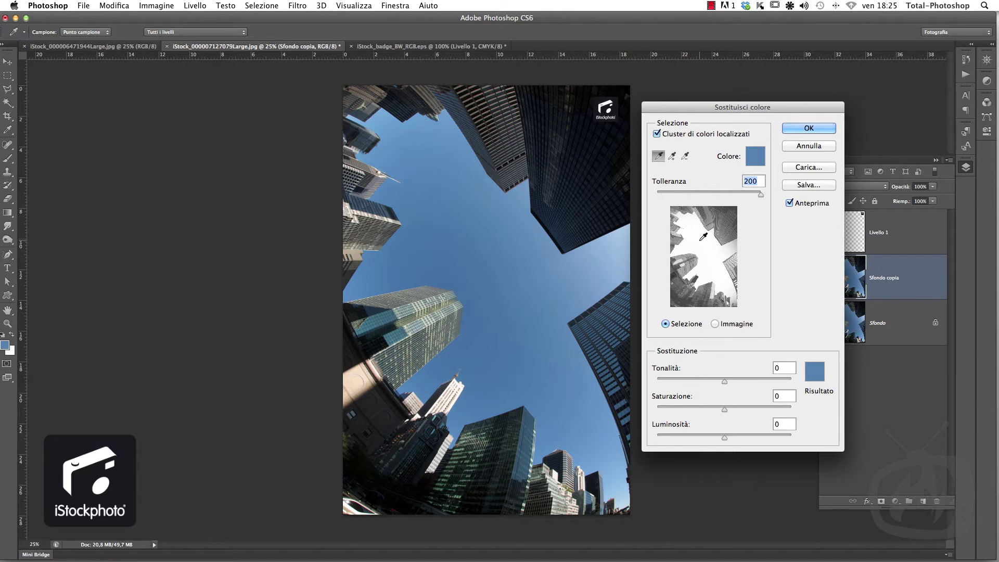
left_click(715, 323)
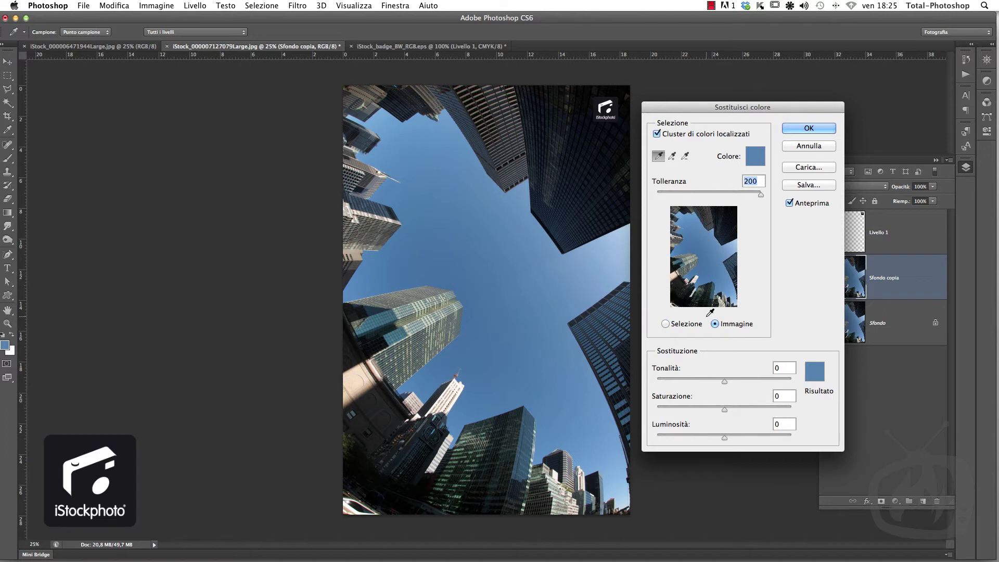
left_click(666, 324)
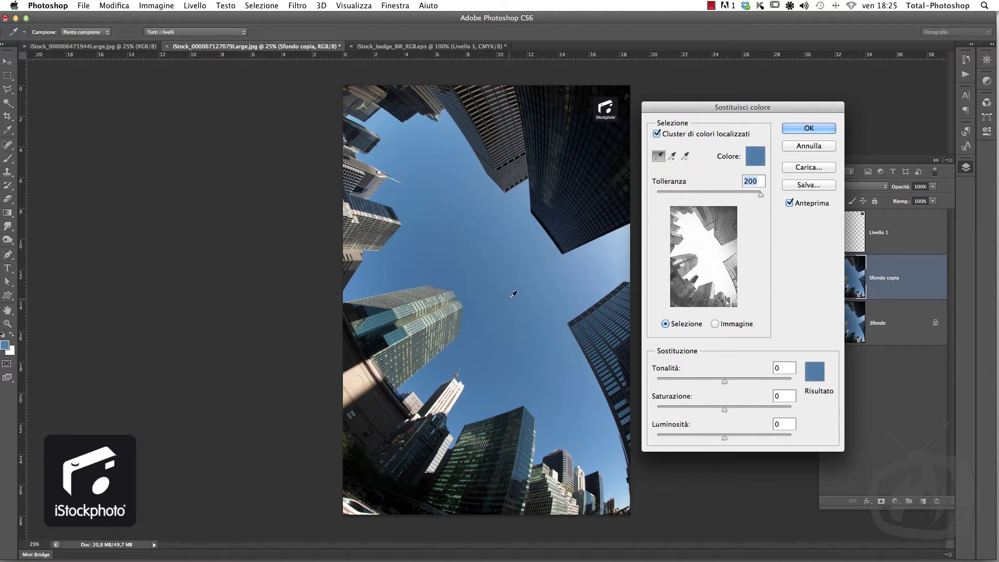
- Sample building and sky tones, settling on the sky blue as target colour
left_click(578, 159)
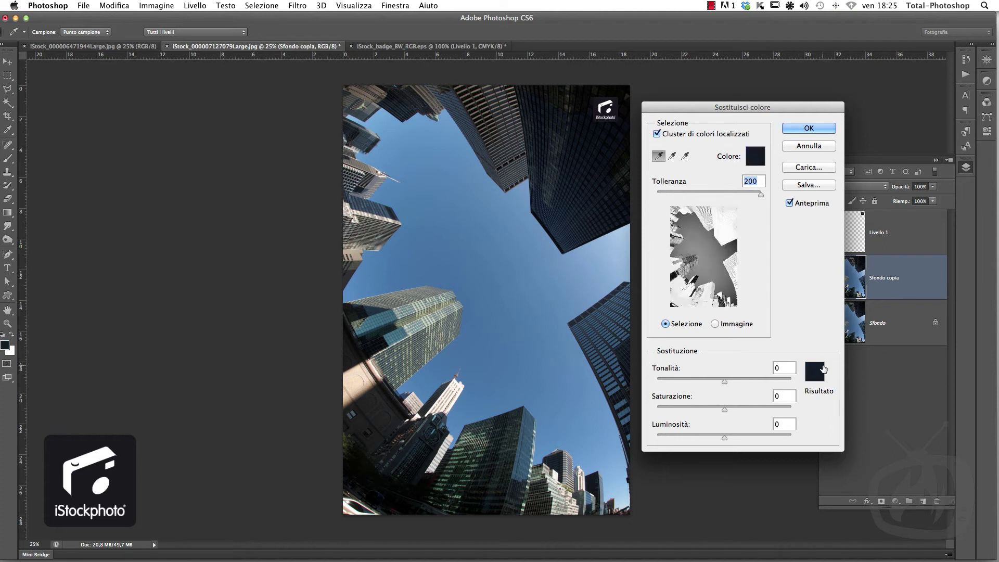
left_click(531, 233)
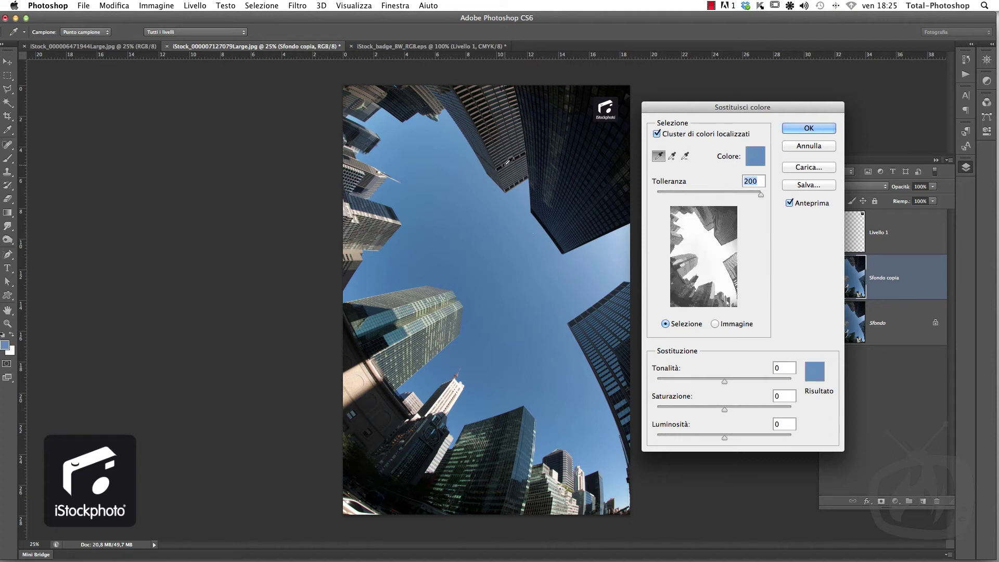
left_click(607, 161)
left_click(426, 187)
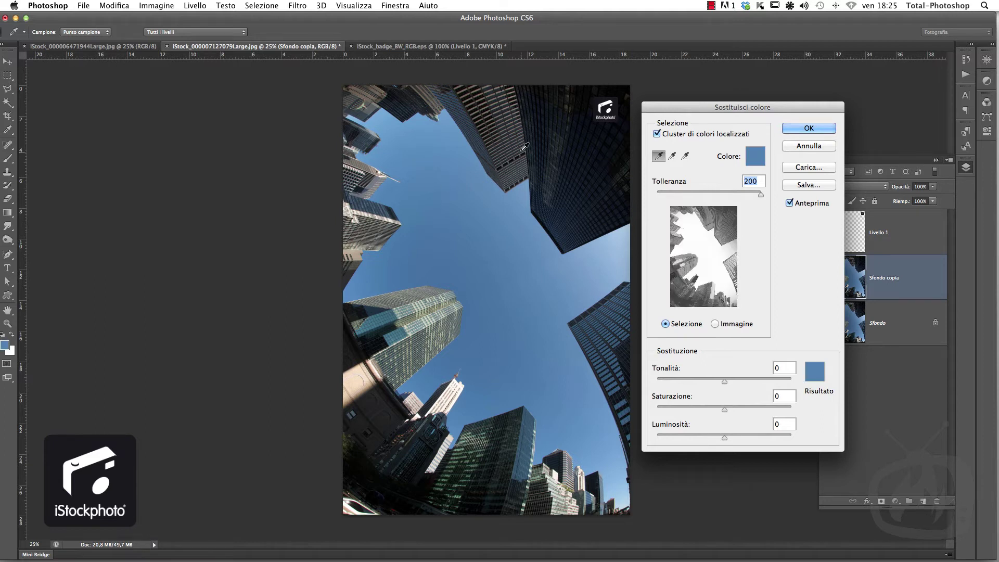
left_click(551, 147)
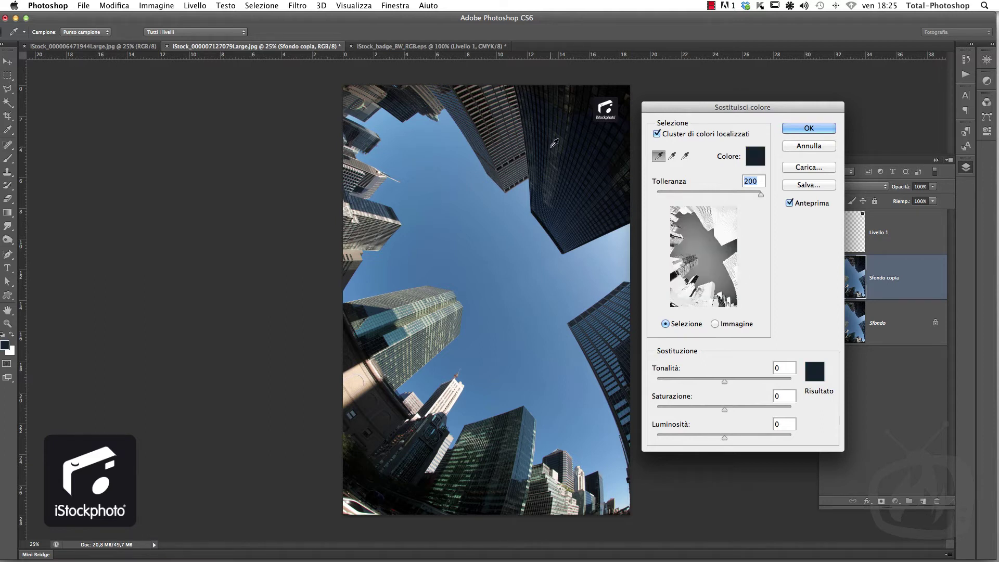
left_click(517, 255)
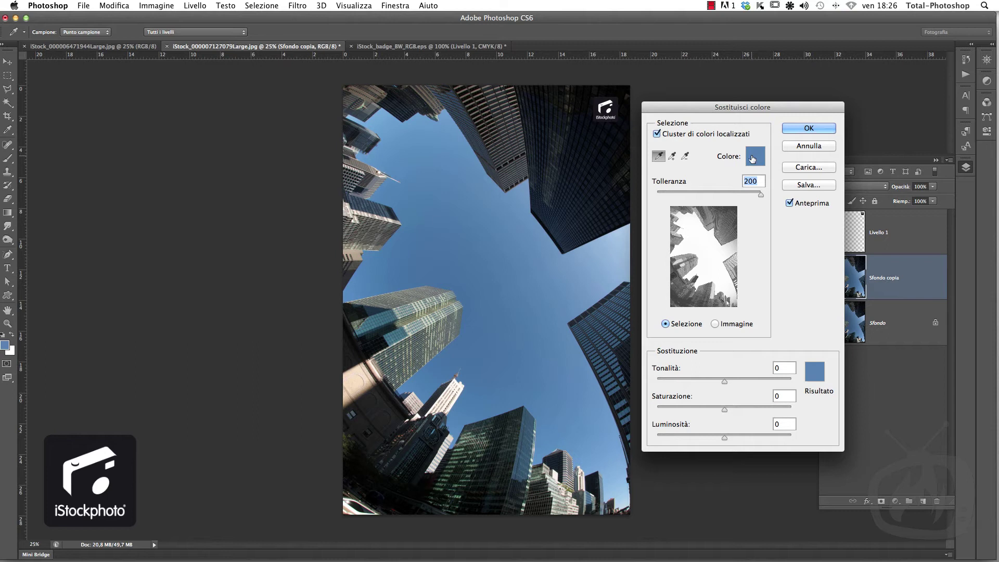
left_click(753, 158)
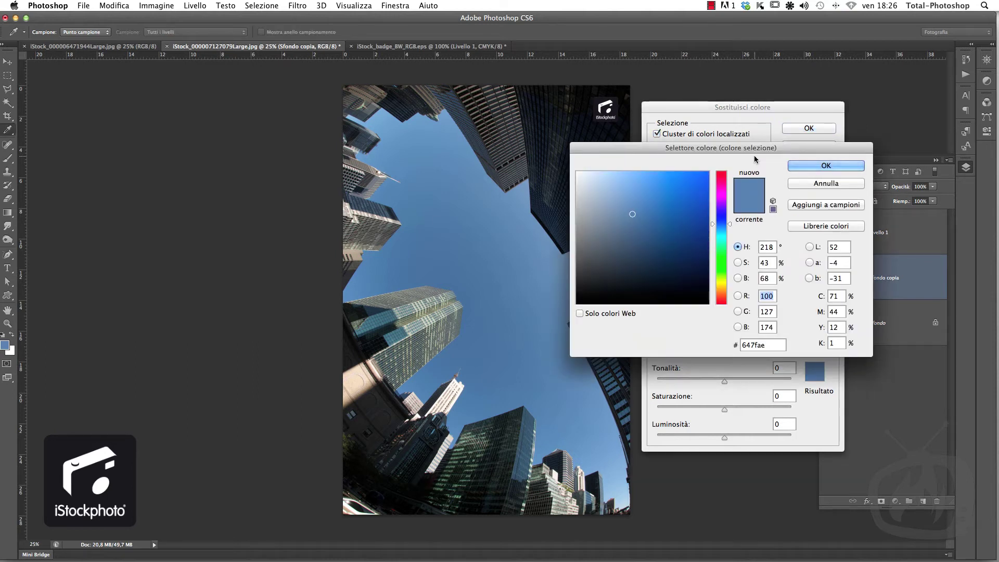
left_click(636, 206)
left_click_drag(636, 205, 661, 192)
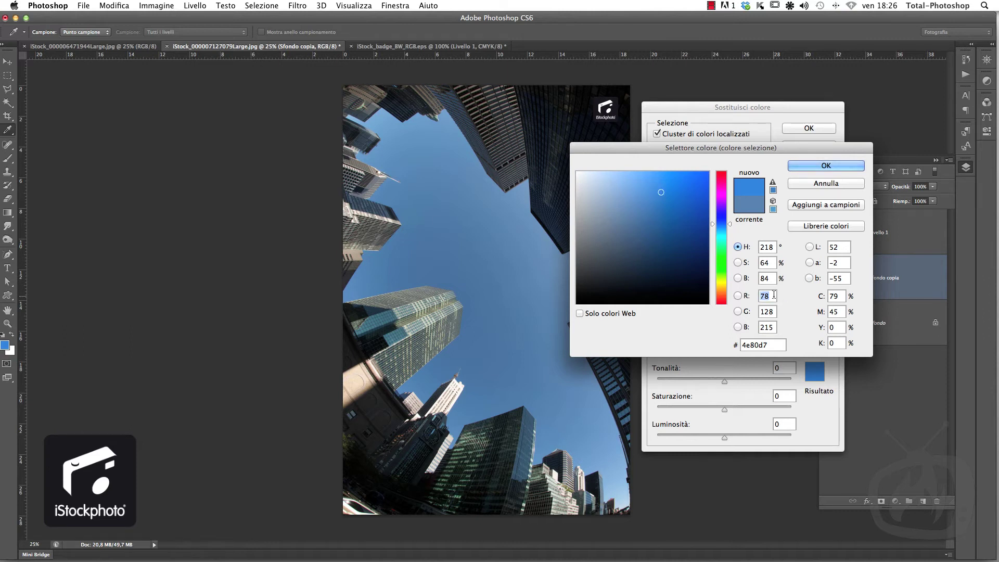
key("Tab")
key("Tab")
left_click(825, 166)
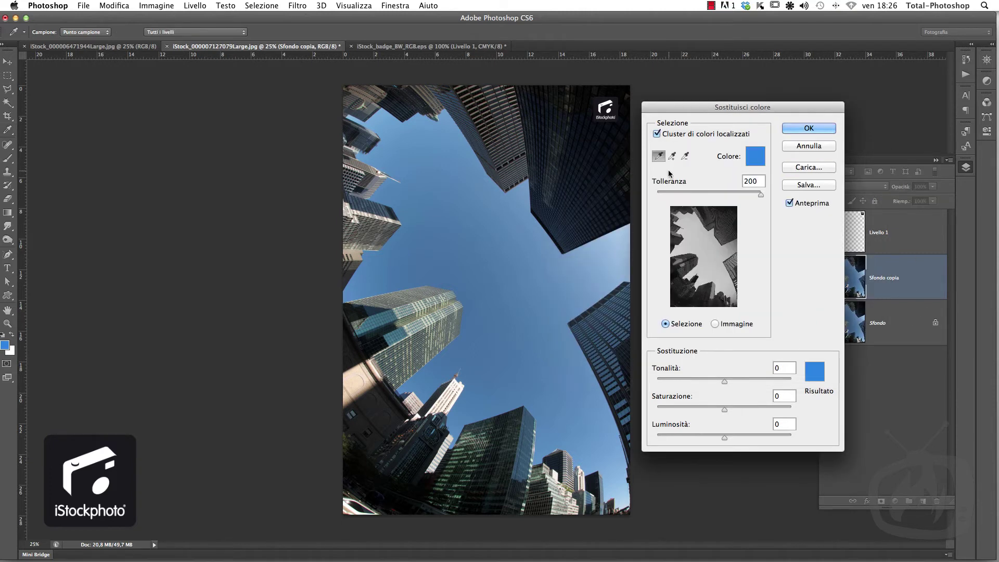
left_click(445, 213)
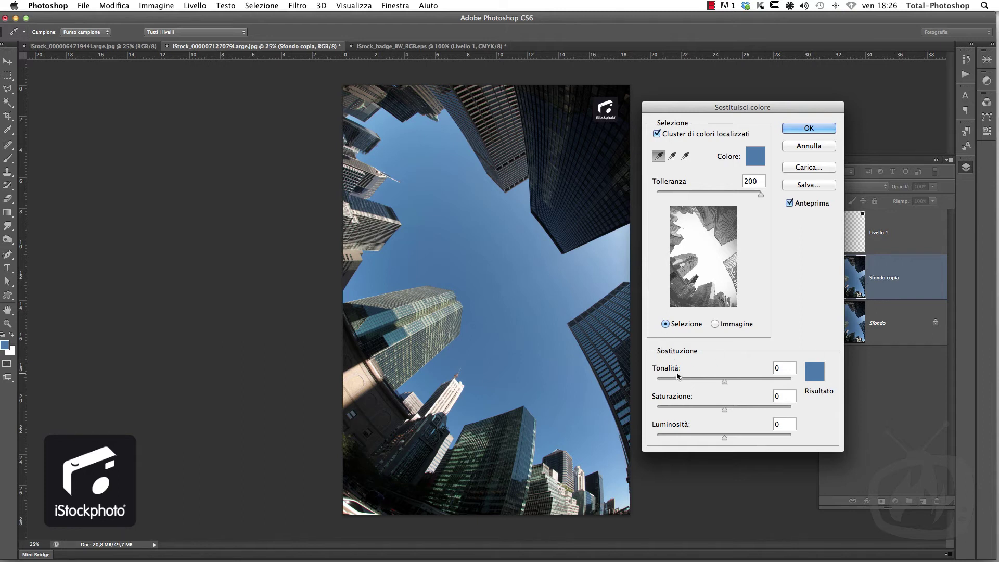
- Set the replacement to magenta: Tonalità +91, Saturazione +52, Luminosità -22
mouse_move(722, 383)
left_mouse_down()
mouse_move(755, 385)
mouse_move(674, 386)
mouse_move(765, 385)
mouse_move(751, 388)
left_mouse_up()
mouse_move(741, 385)
left_mouse_down()
mouse_move(717, 386)
mouse_move(738, 385)
left_mouse_up()
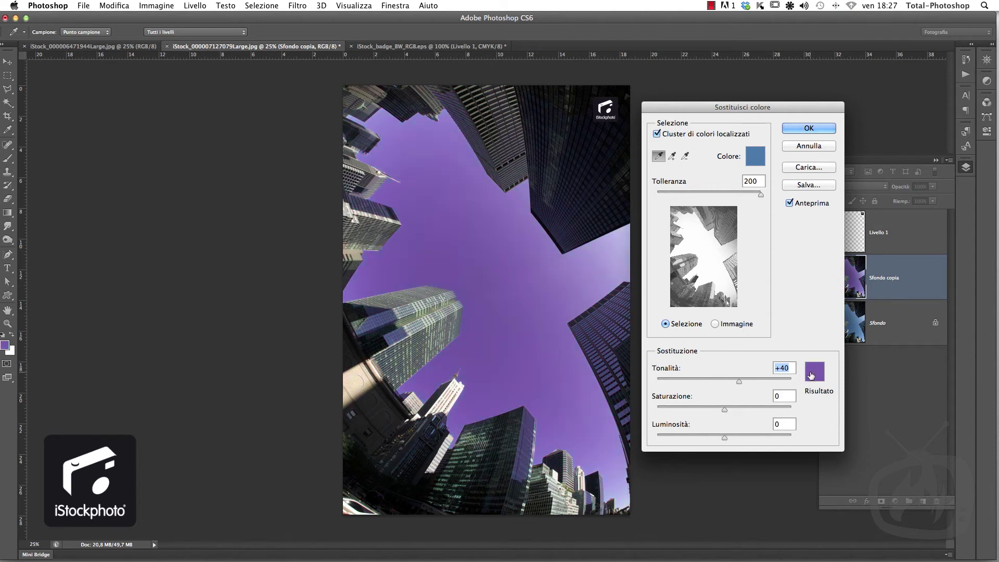
left_click(813, 374)
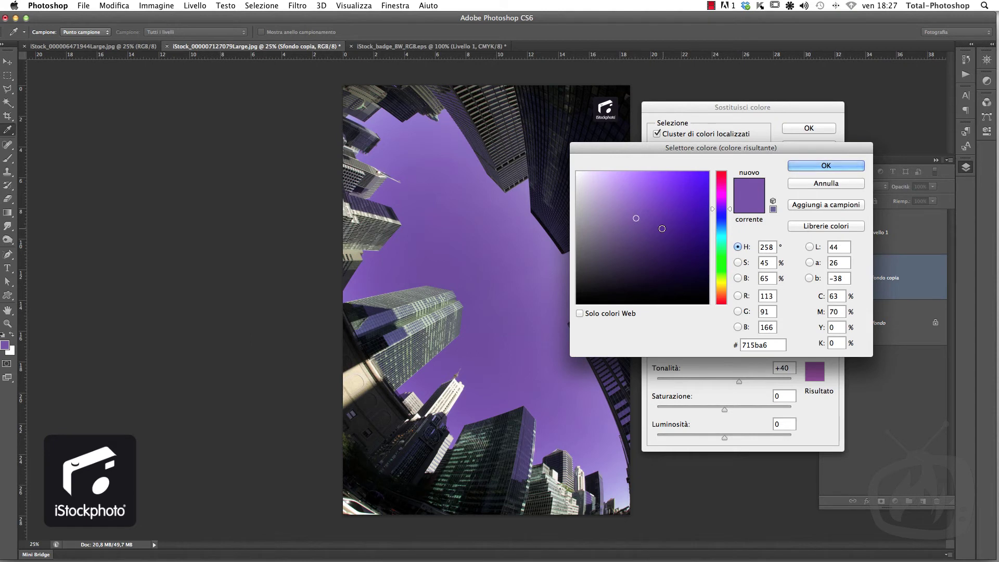
mouse_move(643, 215)
left_mouse_down()
mouse_move(647, 185)
mouse_move(698, 185)
mouse_move(695, 237)
mouse_move(723, 191)
left_mouse_up()
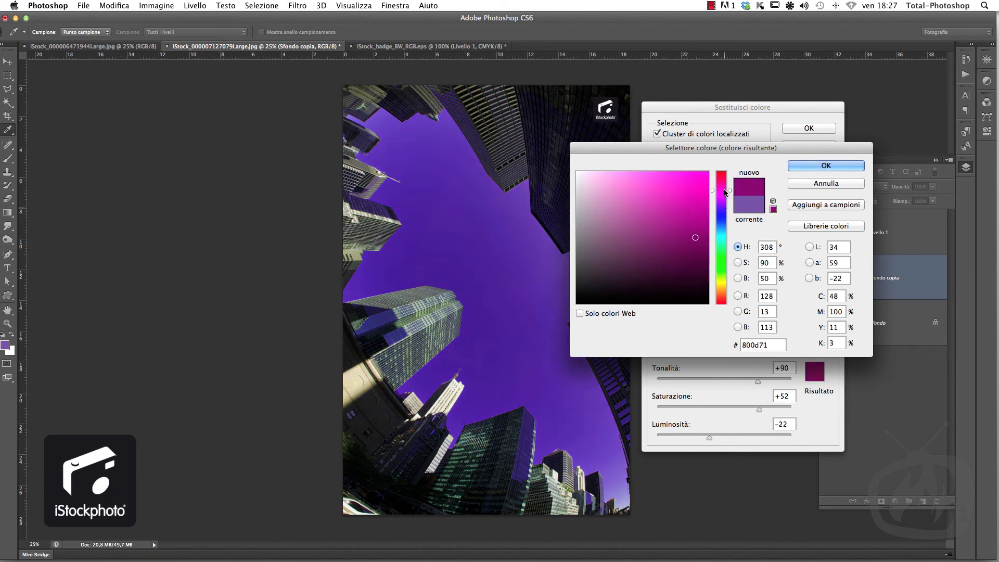
left_click(767, 296)
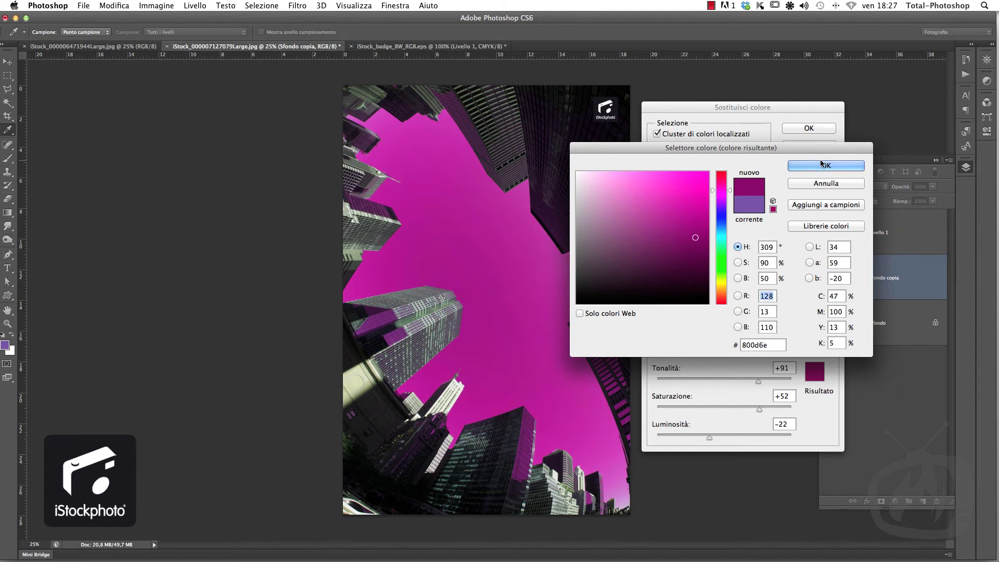
left_click(797, 164)
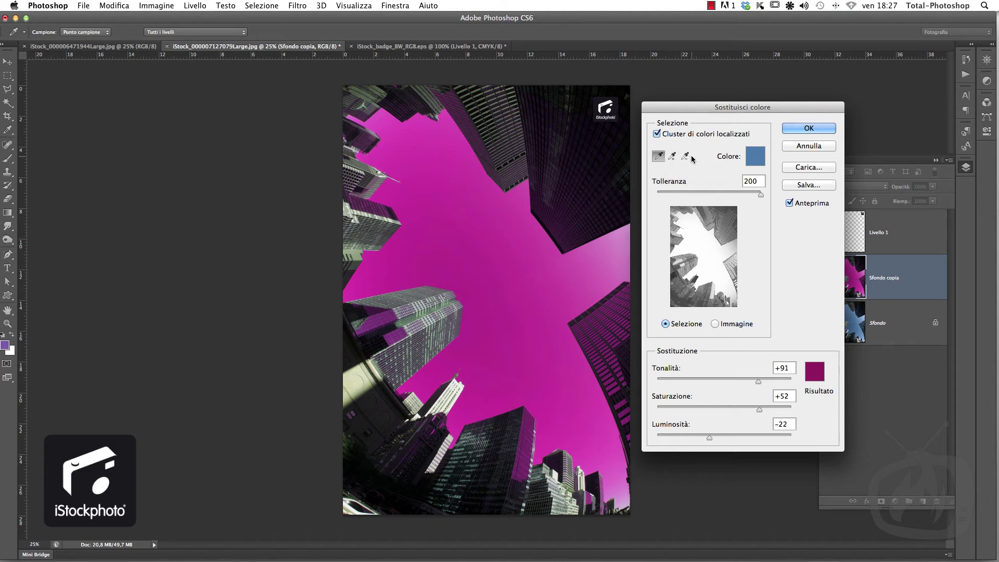
- Add more sky shades to the sample, disable localized colour clusters, and drop Saturazione to +31
left_click(671, 157)
left_click(624, 243)
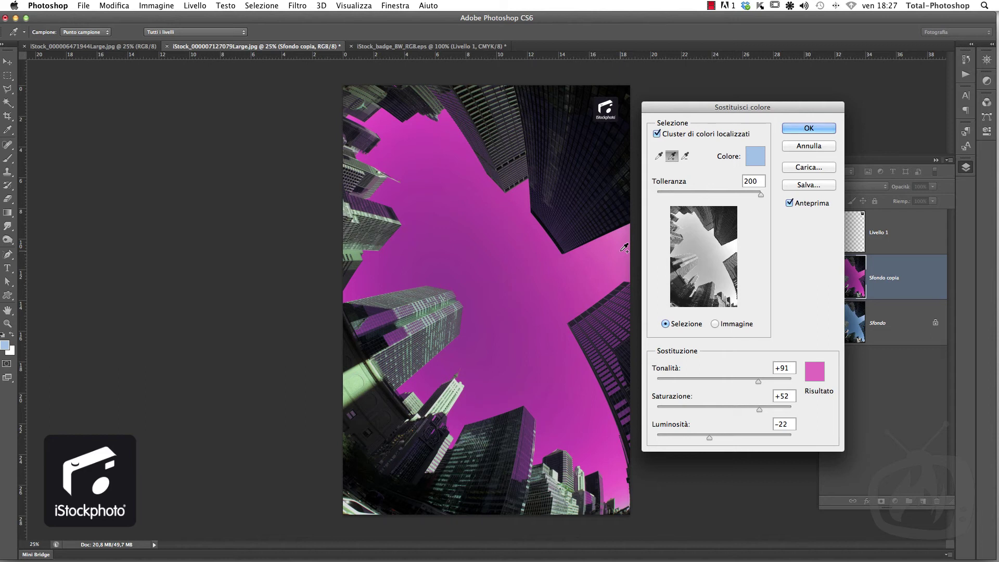
left_click(657, 134)
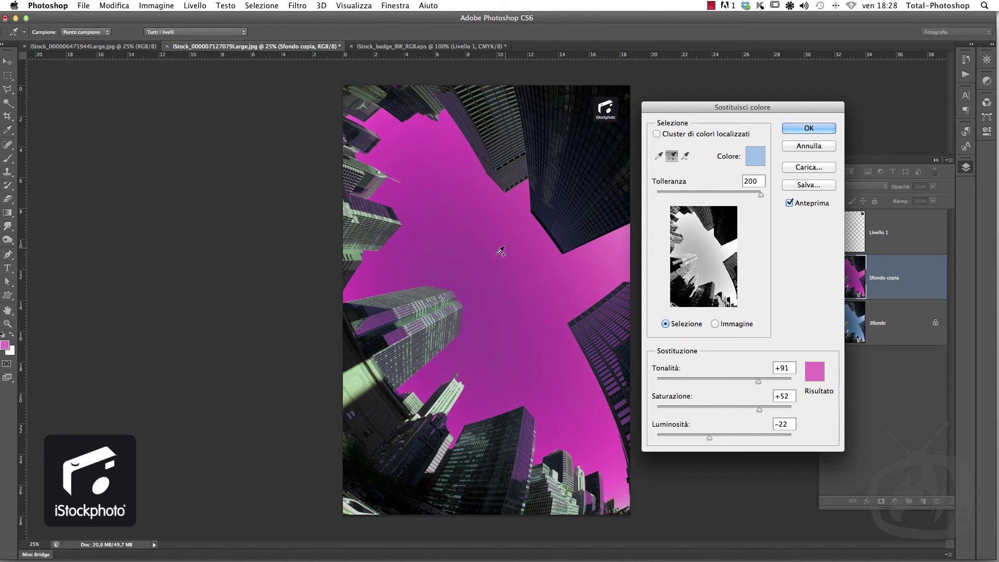
left_click(449, 256)
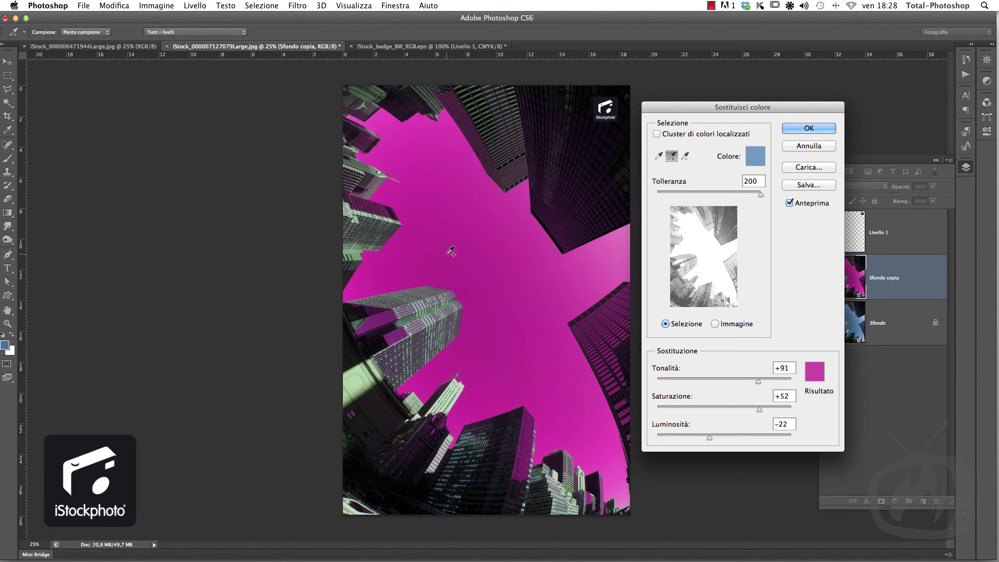
left_click(622, 506)
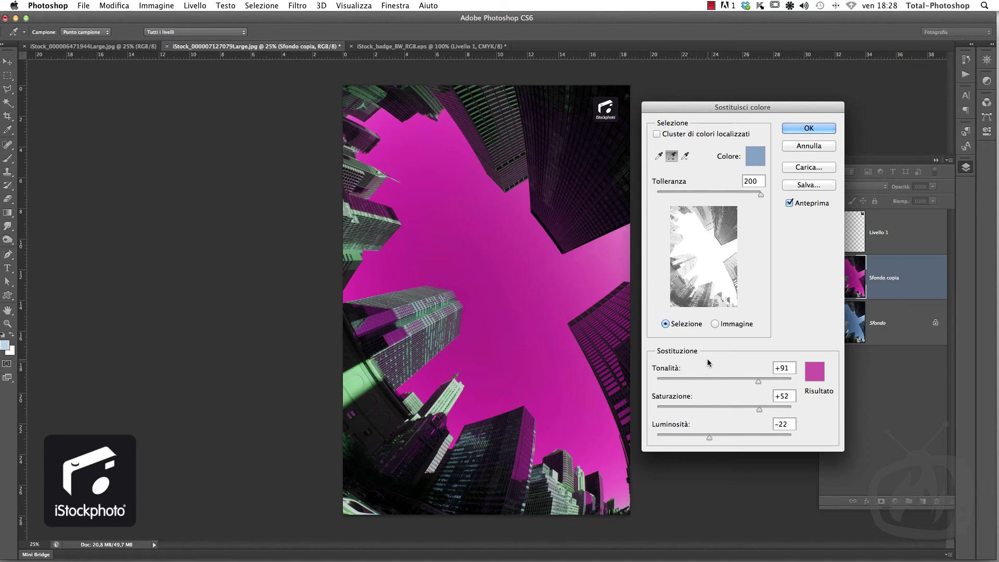
mouse_move(760, 409)
left_mouse_down()
mouse_move(721, 409)
mouse_move(750, 439)
mouse_move(683, 439)
mouse_move(748, 438)
mouse_move(728, 439)
mouse_move(731, 408)
mouse_move(709, 437)
mouse_move(745, 409)
left_mouse_up()
- Lower Tolleranza to 100 and raise the replacement hue and saturation
left_click_drag(761, 195, 712, 195)
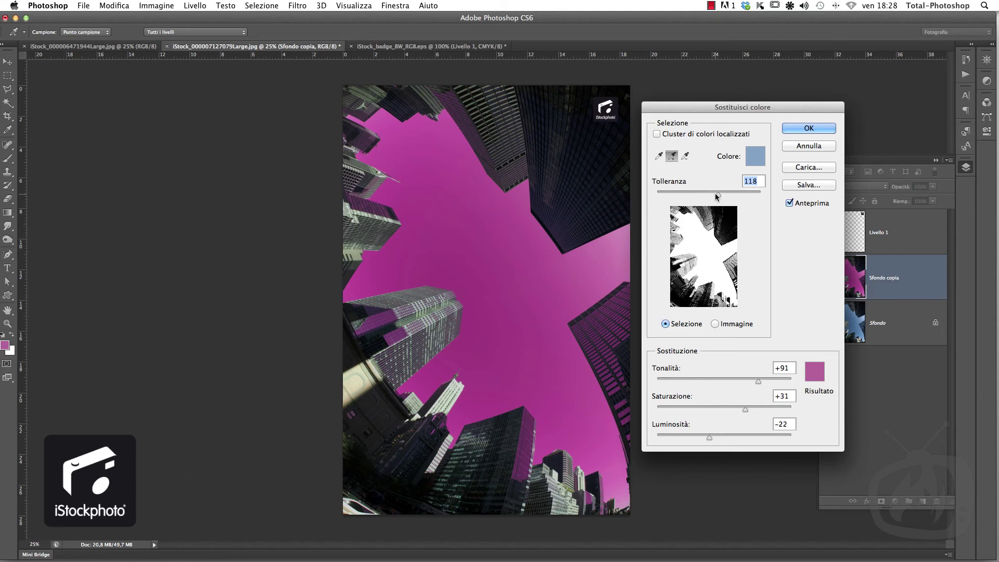
left_click_drag(713, 195, 709, 198)
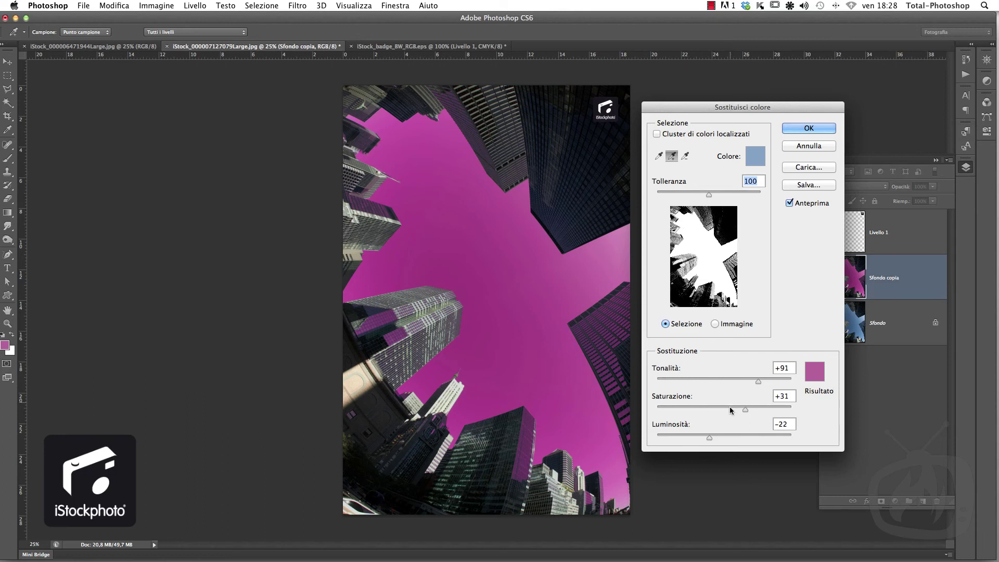
left_click_drag(746, 410, 765, 385)
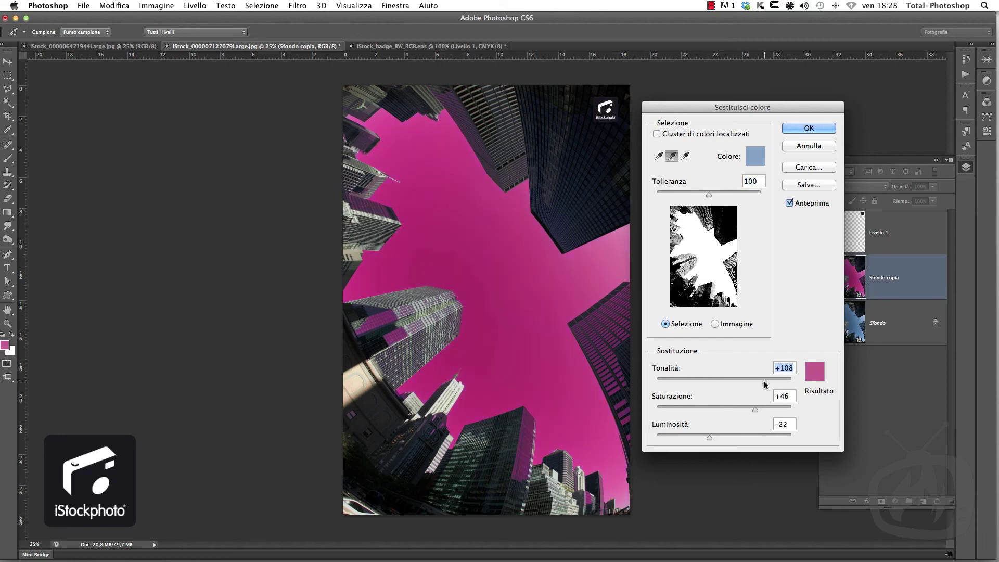
left_click_drag(763, 382, 764, 382)
- Pick a bright hot magenta Result colour: Tonalità +105, Saturazione +66, Luminosità -23
left_click(819, 377)
left_click(707, 187)
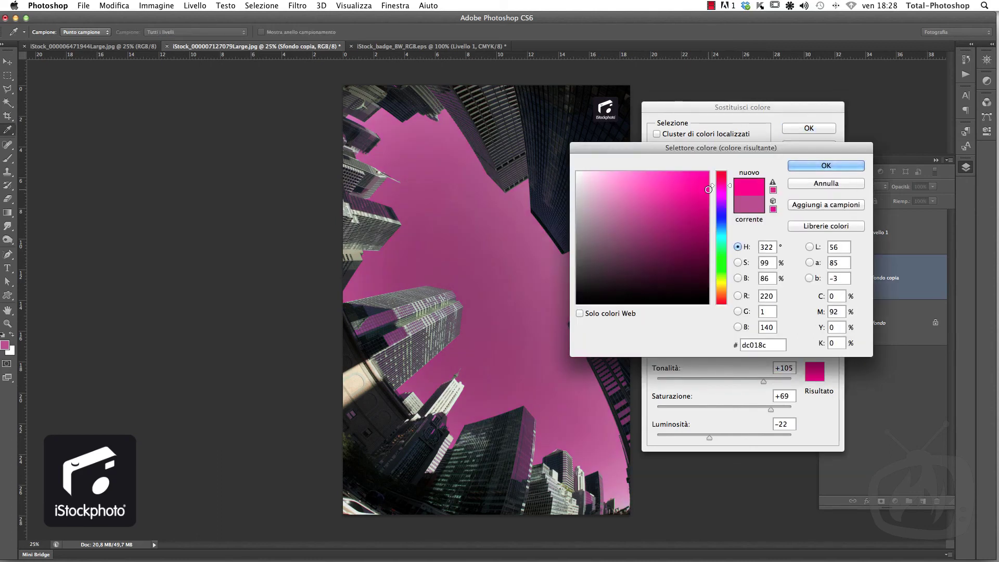
left_click_drag(707, 187, 706, 195)
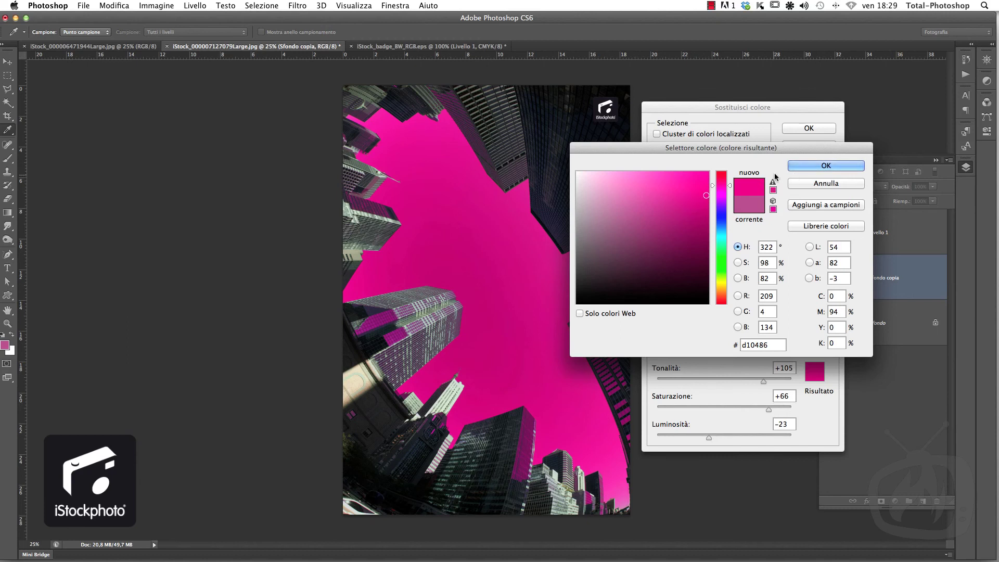
left_click(803, 166)
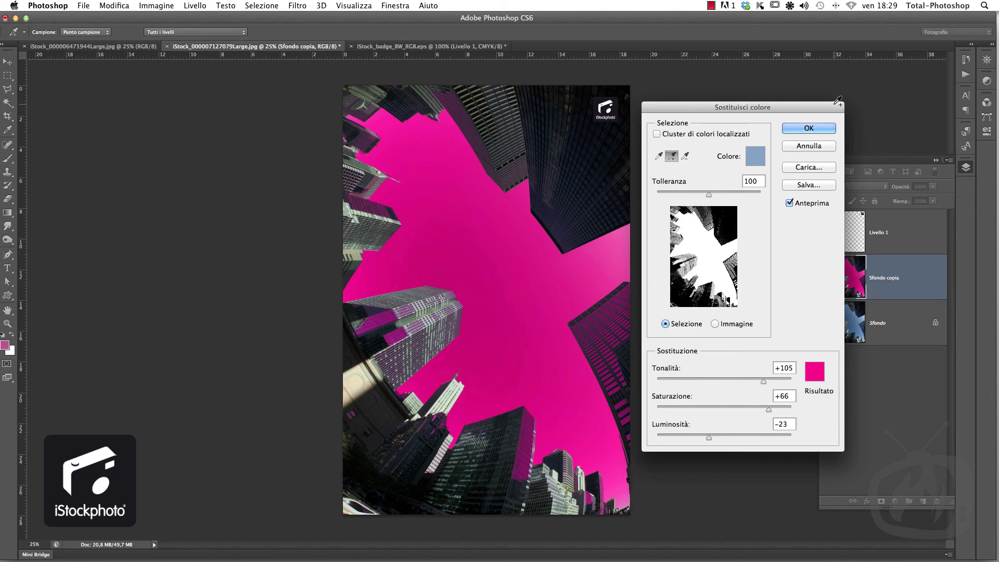
- Apply Replace Color, then toggle Sfondo copia visibility to compare magenta against the original sky
left_click(809, 128)
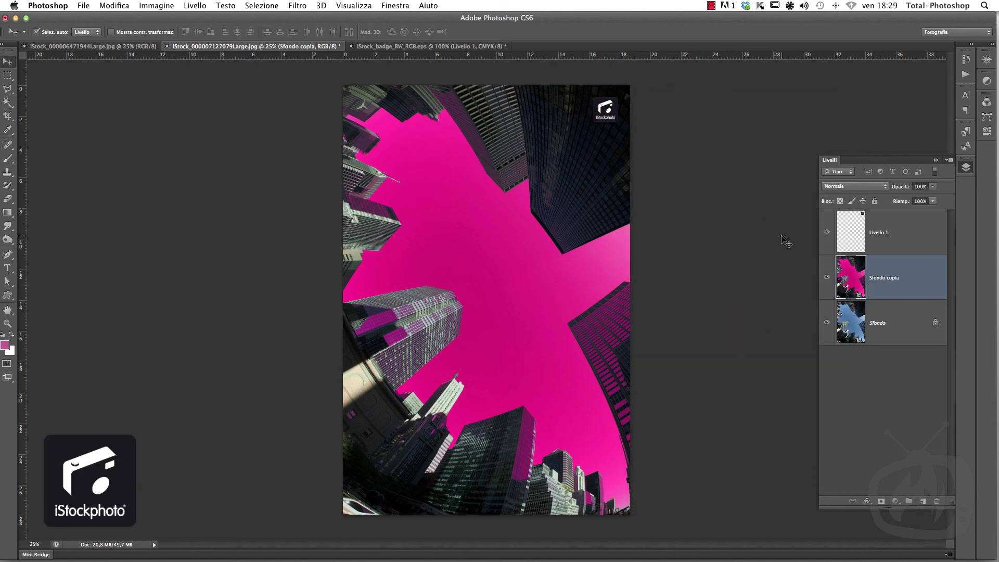
left_click(828, 278)
left_click(828, 278)
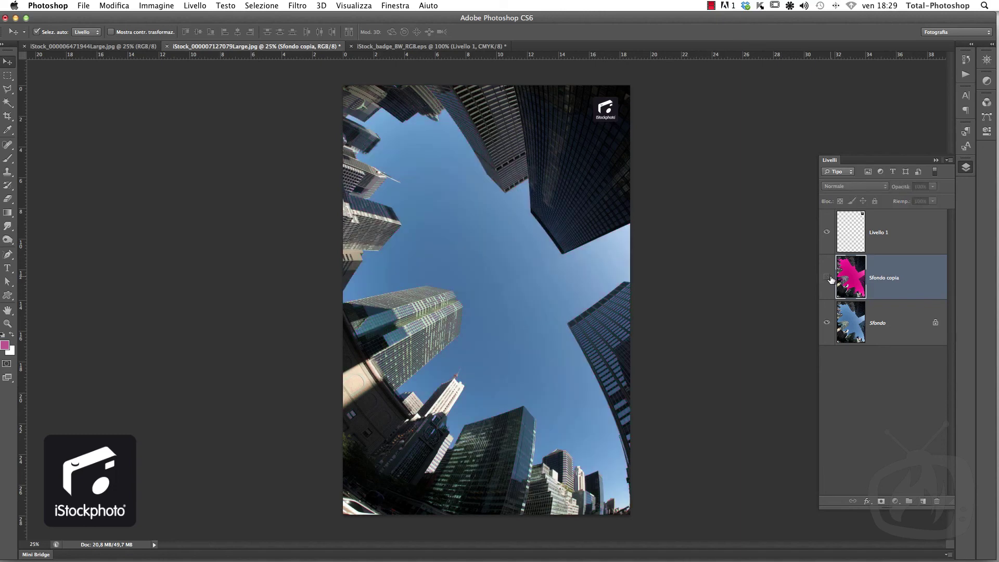
left_click(828, 278)
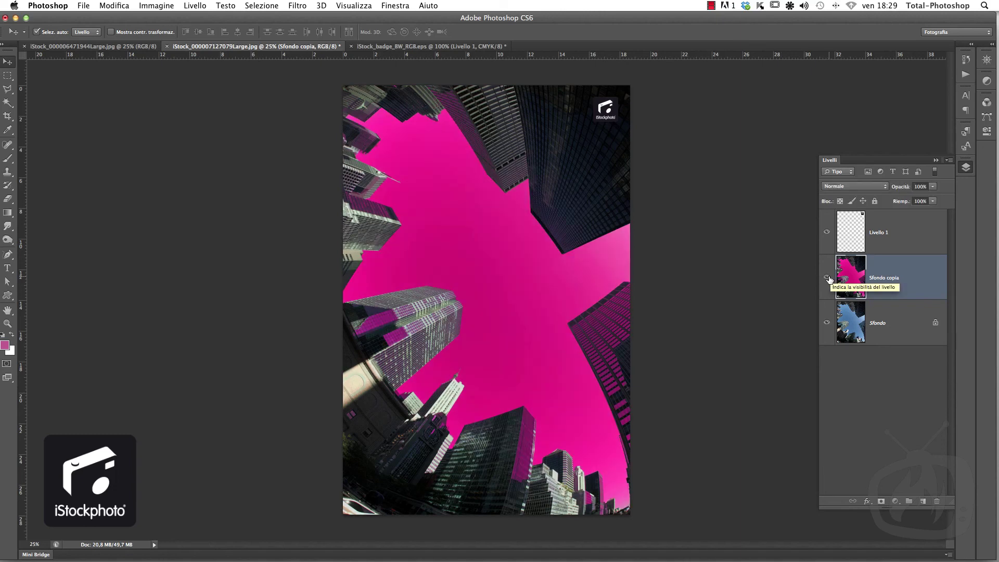